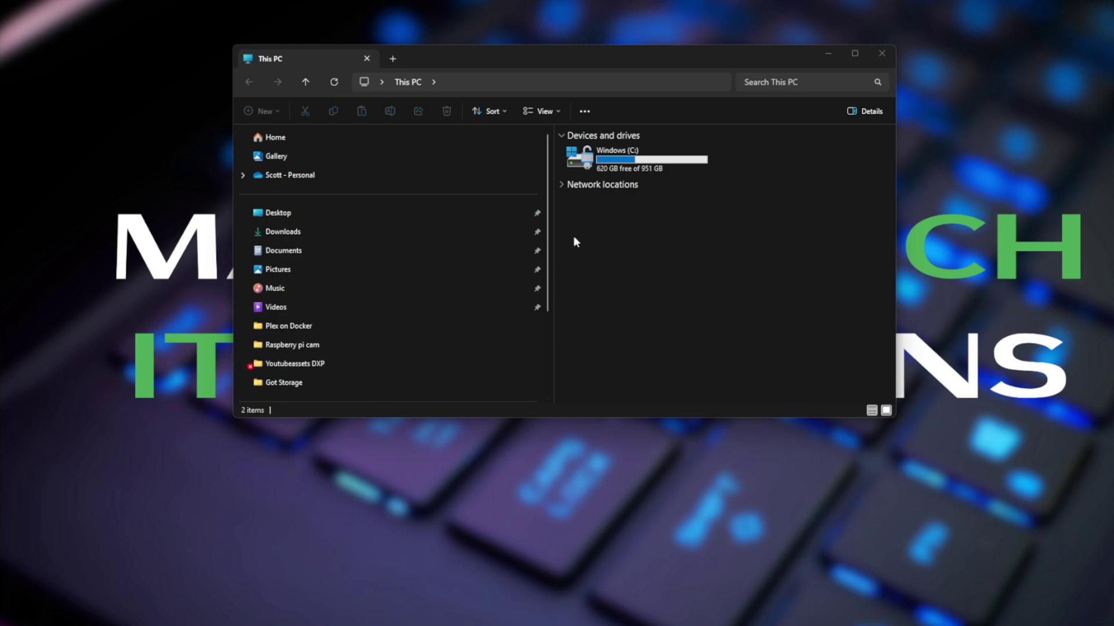
Open the bootfs (H:) drive from This PC and scroll through its boot files.
{"action": "left_click", "coordinate": [629, 161]}
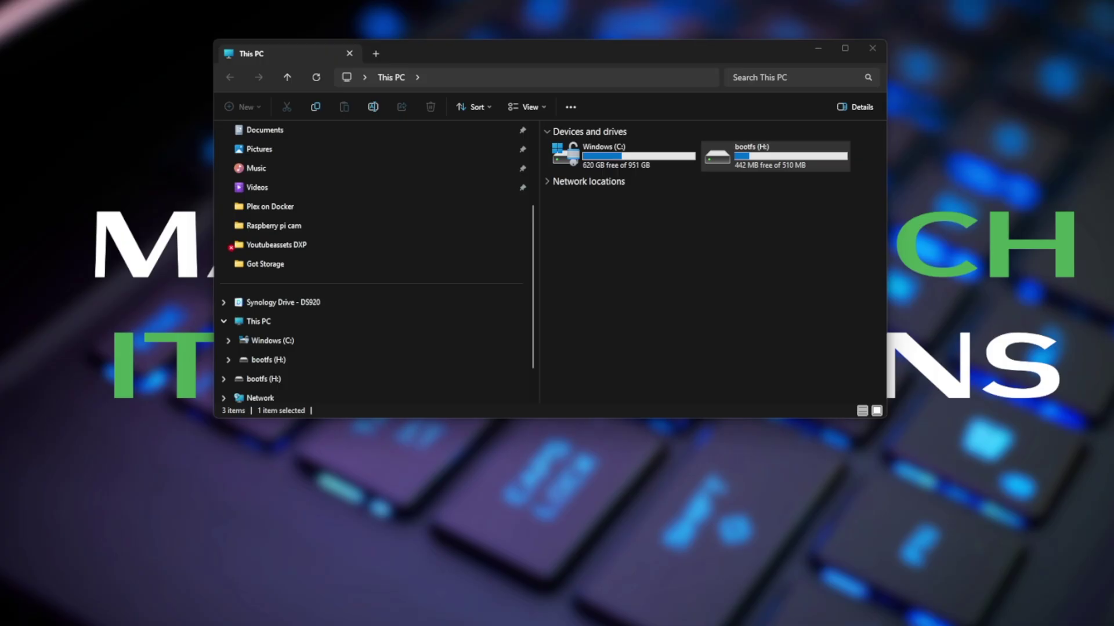
{"action": "double_click", "coordinate": [772, 169]}
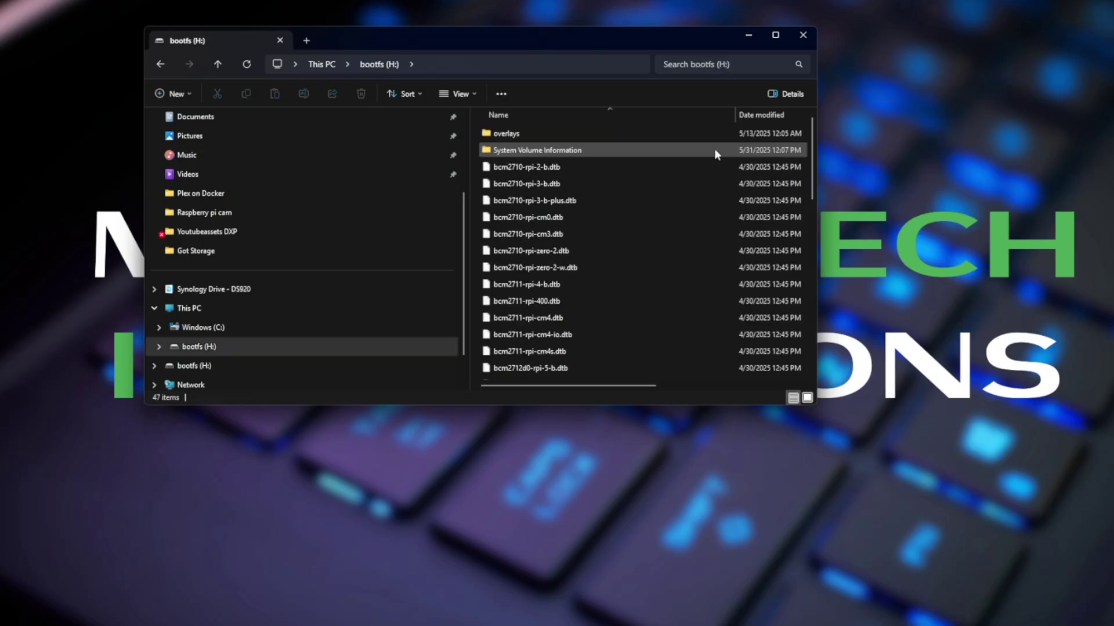
{"action": "scroll", "coordinate": [579, 157], "scroll_direction": "down", "scroll_amount": 10}
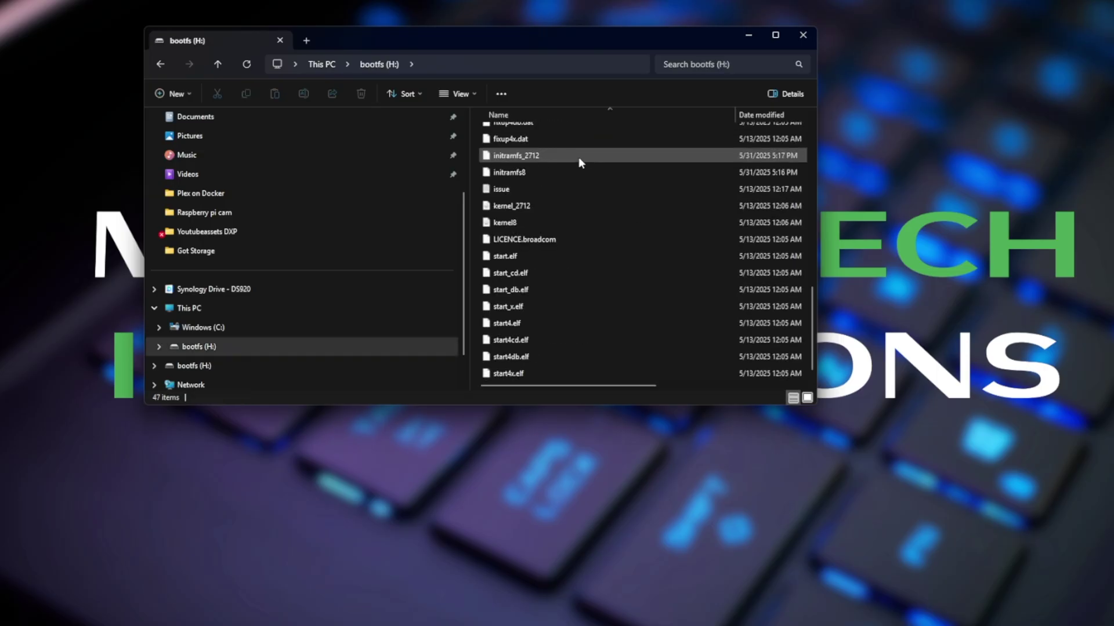
{"action": "scroll", "coordinate": [596, 197], "scroll_direction": "up", "scroll_amount": 10}
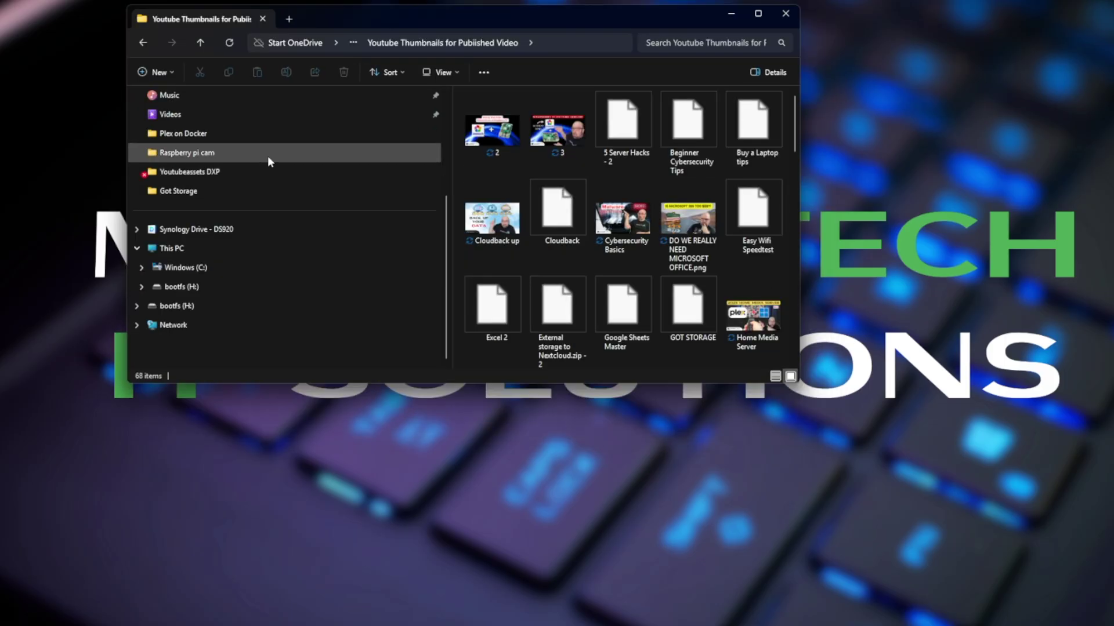
Copy thumbnail 3 from Youtubeassets DXP > Youtube Thumbnails for Published Video.
{"action": "left_click", "coordinate": [169, 250]}
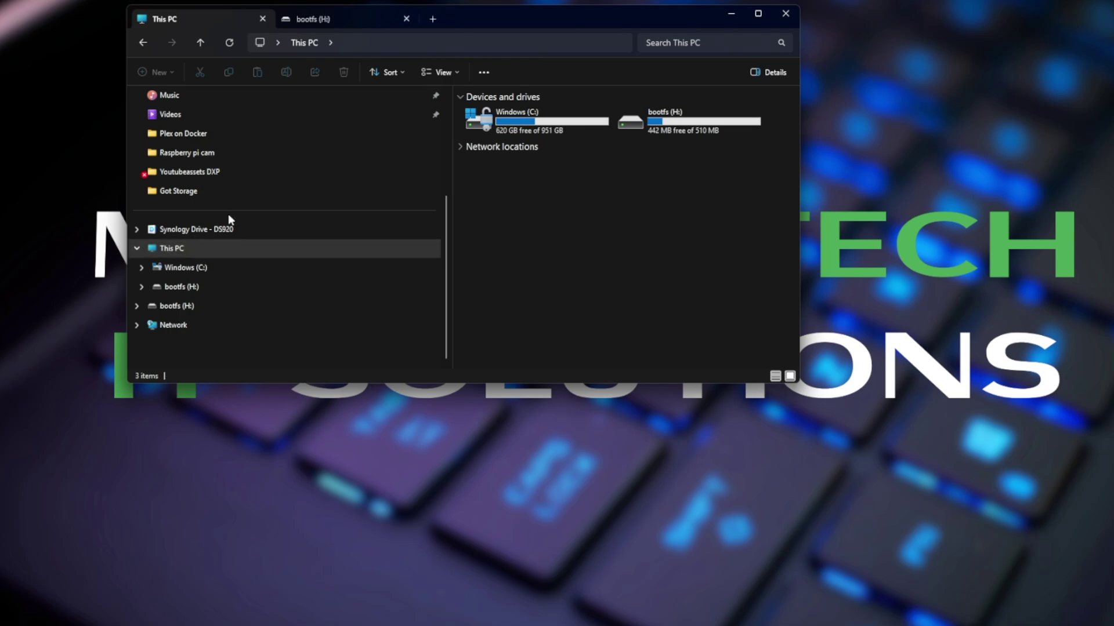
{"action": "scroll", "coordinate": [228, 214], "scroll_direction": "up", "scroll_amount": 1}
{"action": "left_click", "coordinate": [217, 229]}
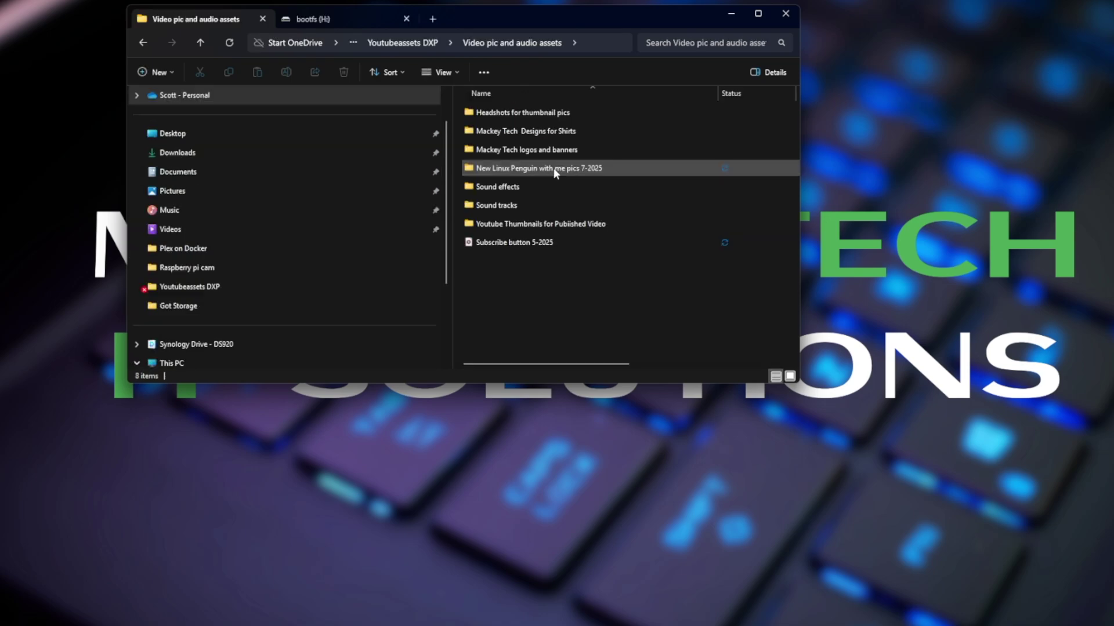
{"action": "double_click", "coordinate": [556, 224]}
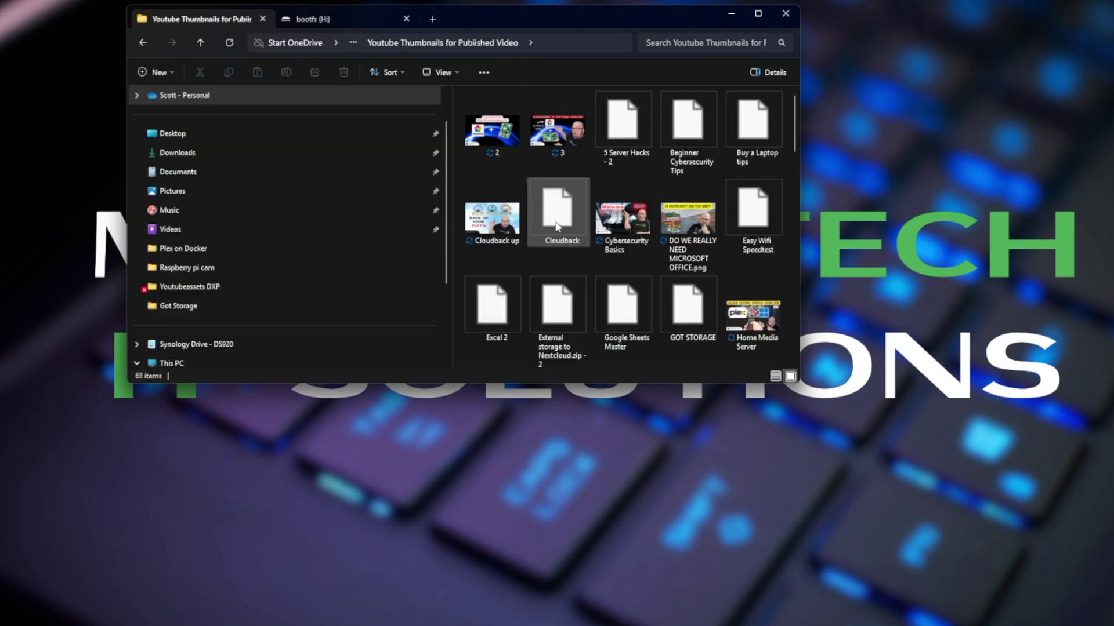
{"action": "right_click", "coordinate": [571, 129]}
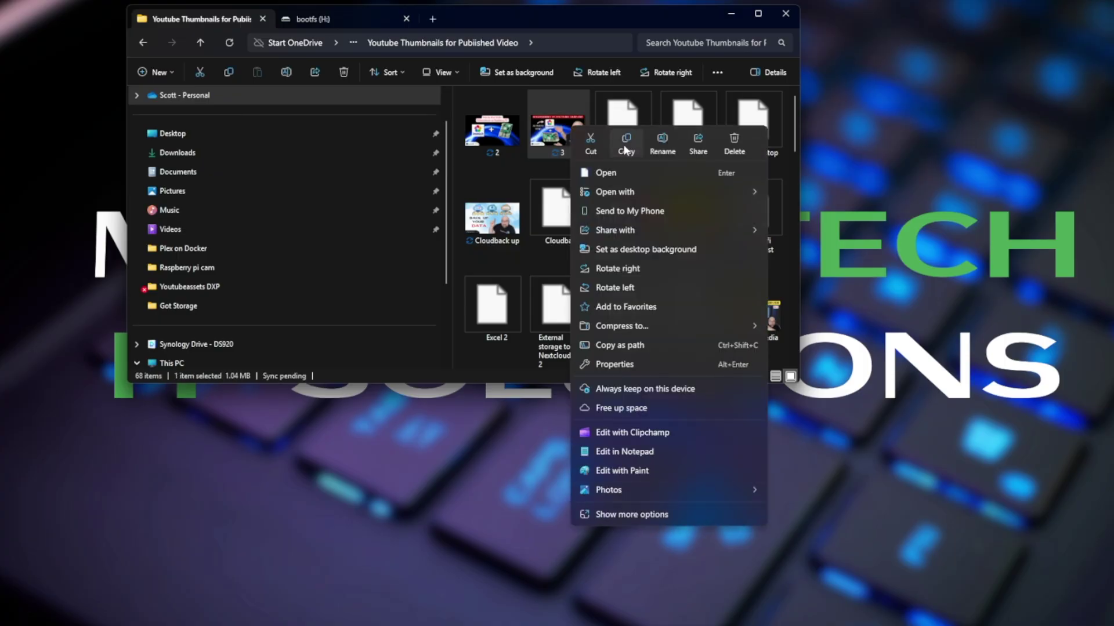
{"action": "left_click", "coordinate": [623, 144]}
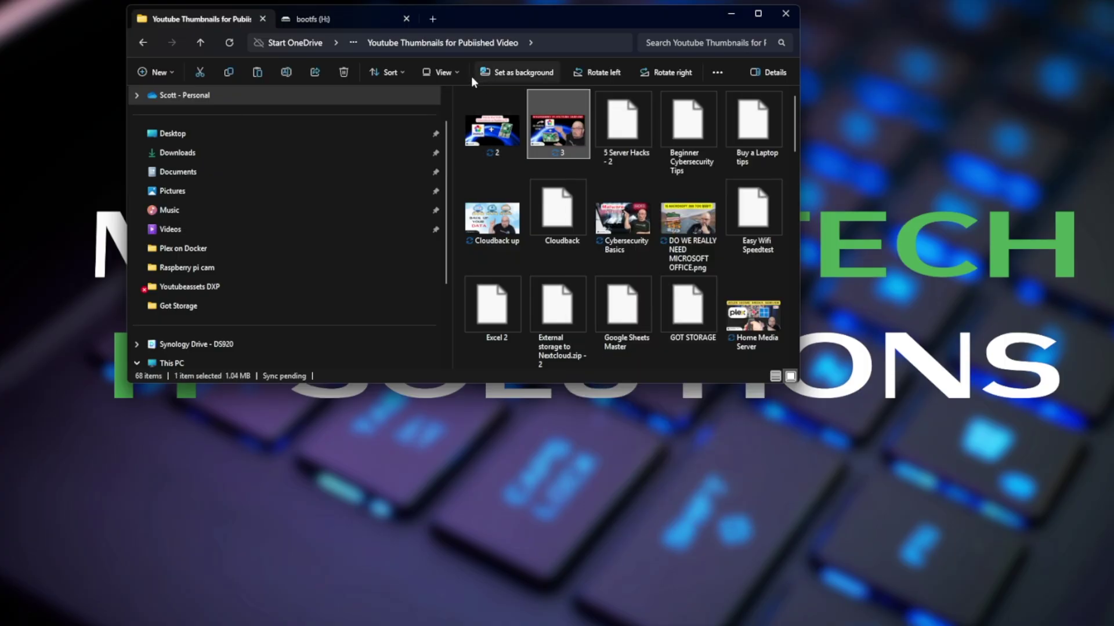
Paste thumbnail 3 onto the bootfs (H:) drive and open it to verify.
{"action": "left_click", "coordinate": [364, 21]}
{"action": "right_click", "coordinate": [622, 148]}
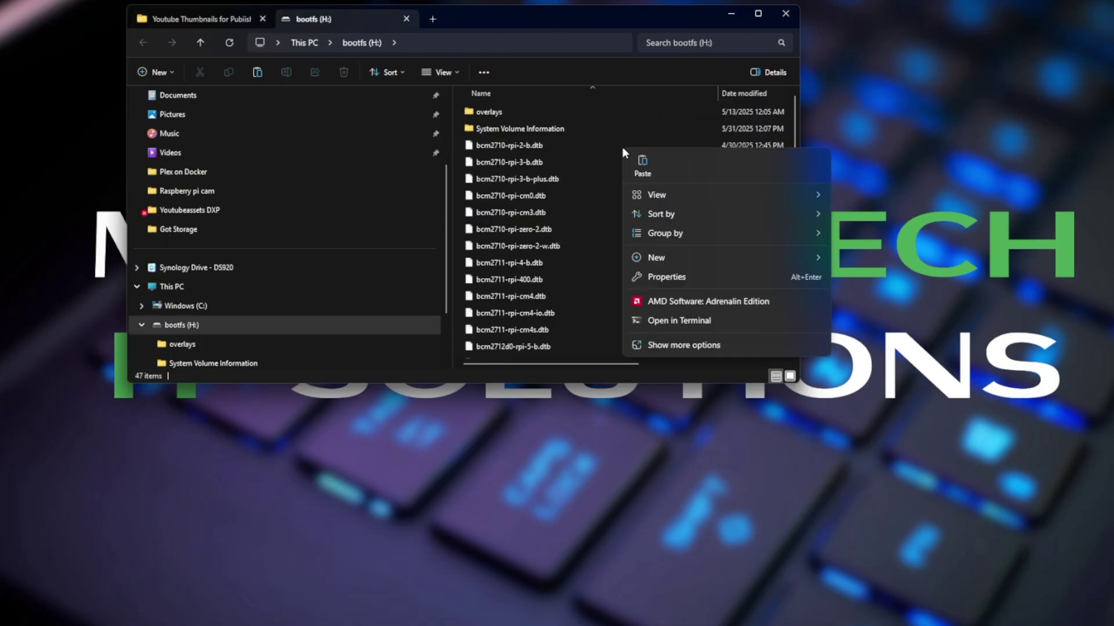
{"action": "left_click", "coordinate": [648, 164]}
{"action": "double_click", "coordinate": [547, 147]}
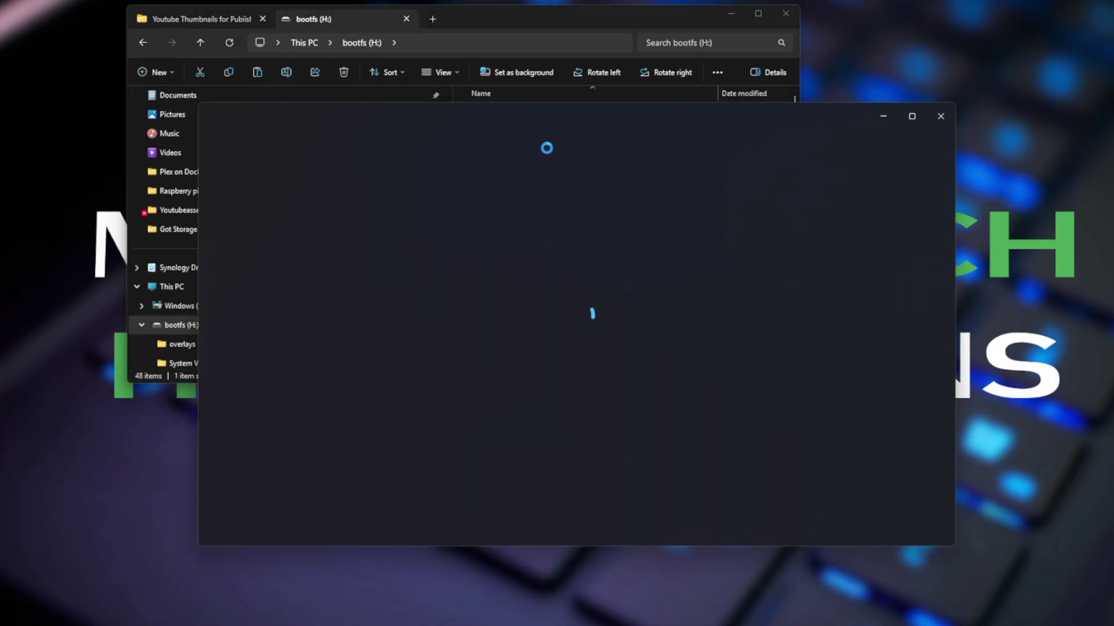
{"action": "key", "text": "alt+F4"}
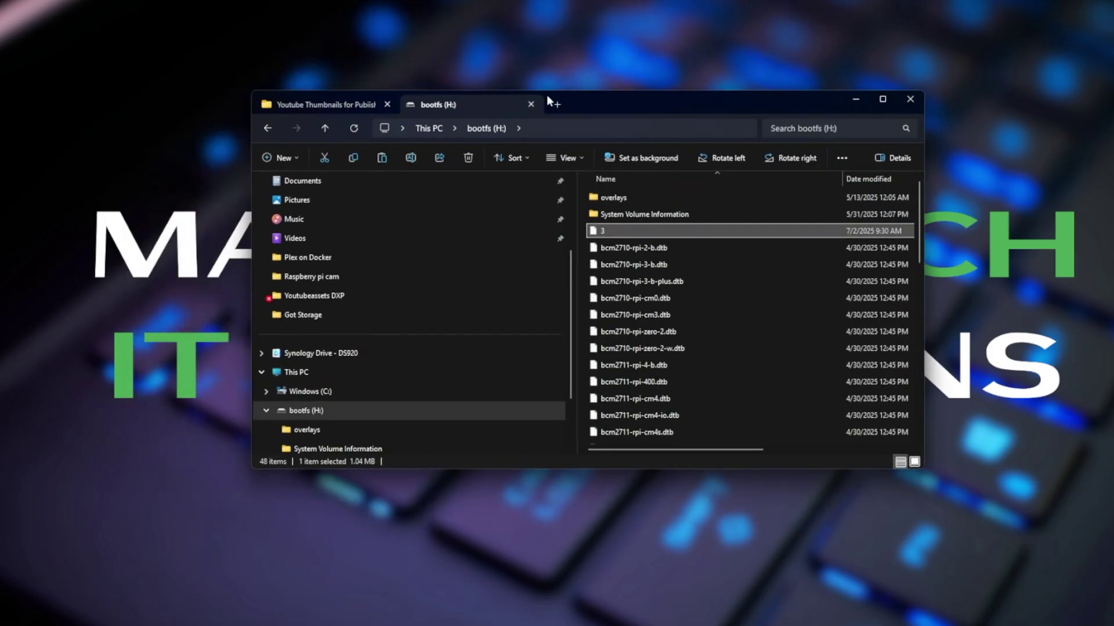
Place the thumbnails folder in its own window beside bootfs (H:) and drag thumbnail 2 onto the drive.
{"action": "left_click_drag", "start_coordinate": [347, 116], "coordinate": [183, 102]}
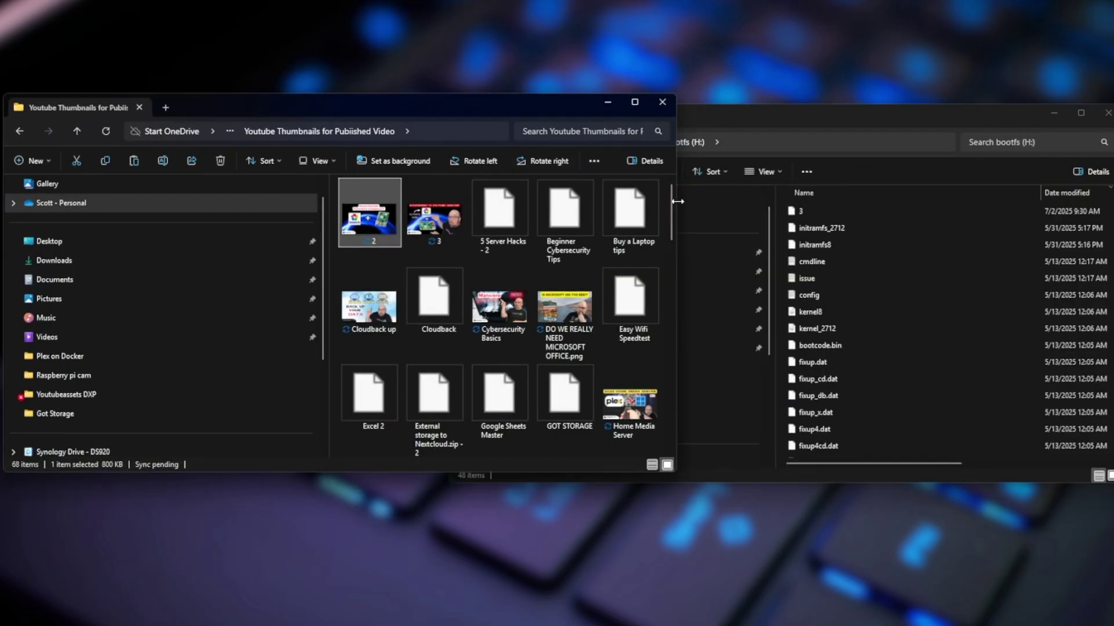
{"action": "left_click_drag", "start_coordinate": [683, 200], "coordinate": [733, 227]}
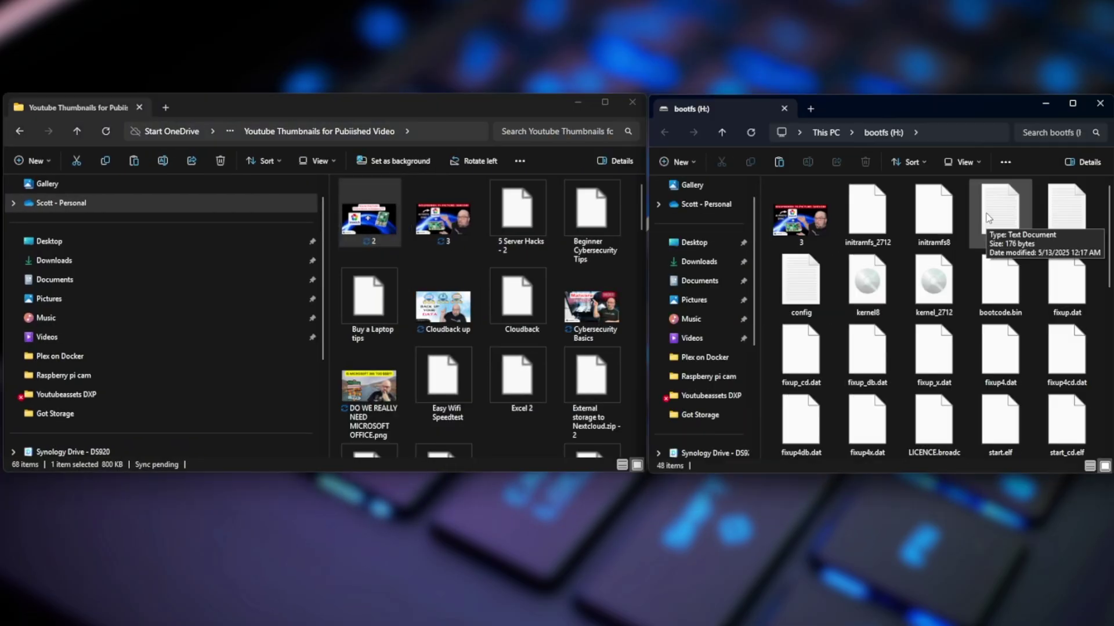
{"action": "left_click", "coordinate": [365, 110]}
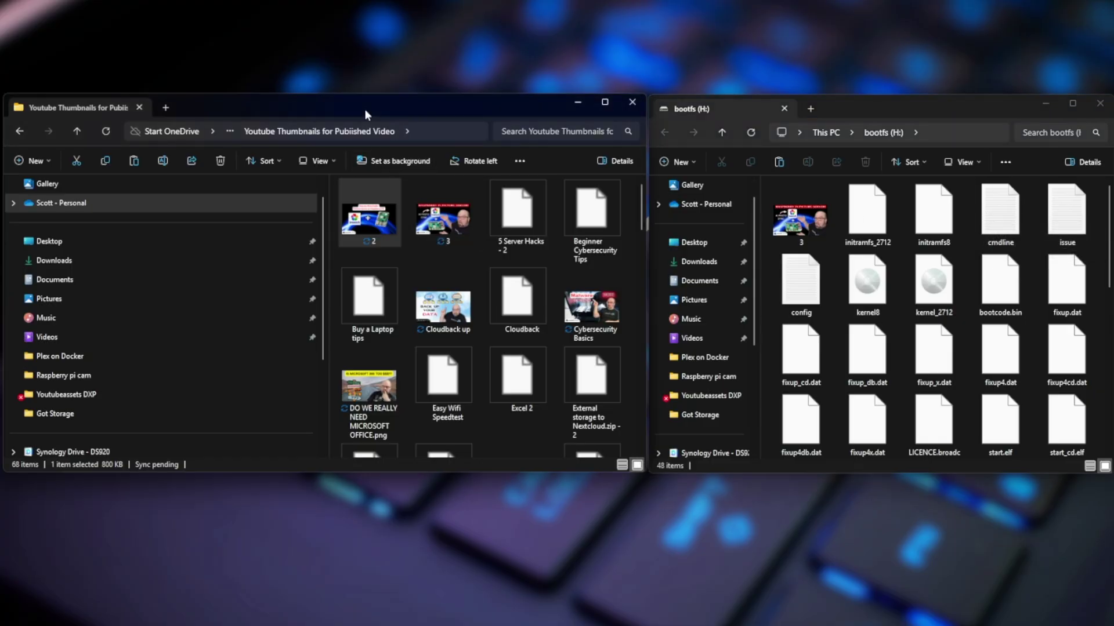
{"action": "left_click", "coordinate": [934, 103]}
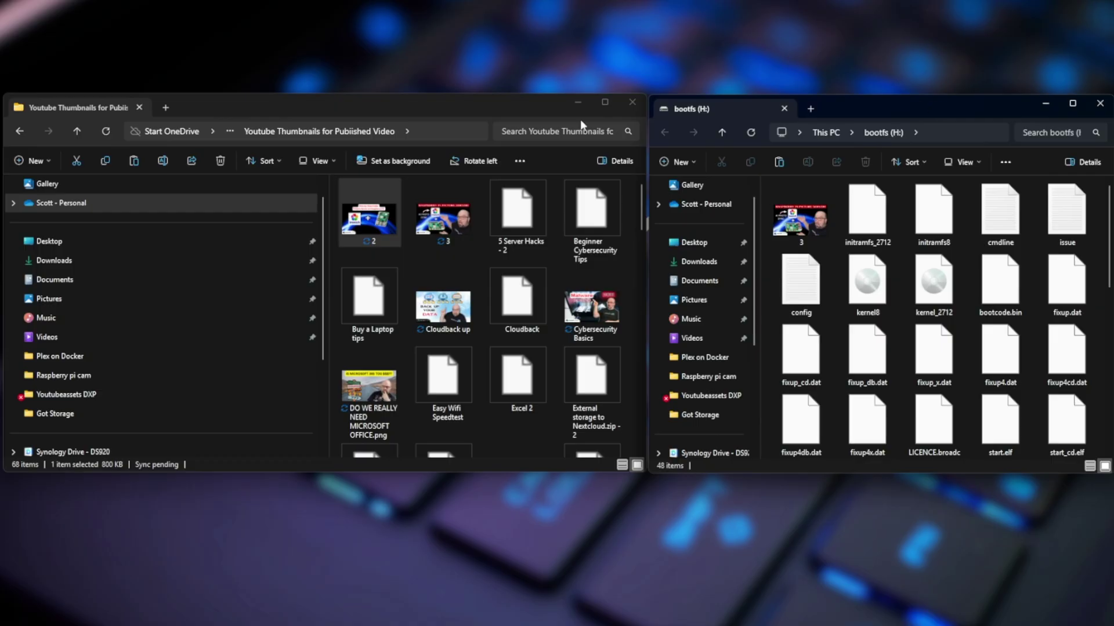
{"action": "left_click", "coordinate": [383, 216]}
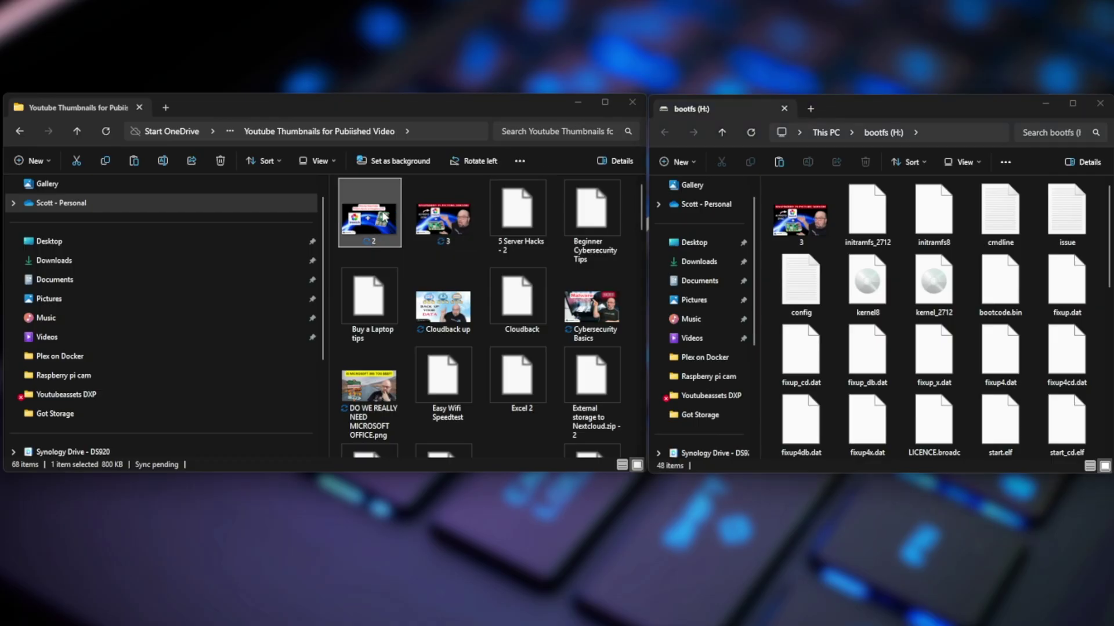
{"action": "left_click_drag", "start_coordinate": [382, 216], "coordinate": [818, 248]}
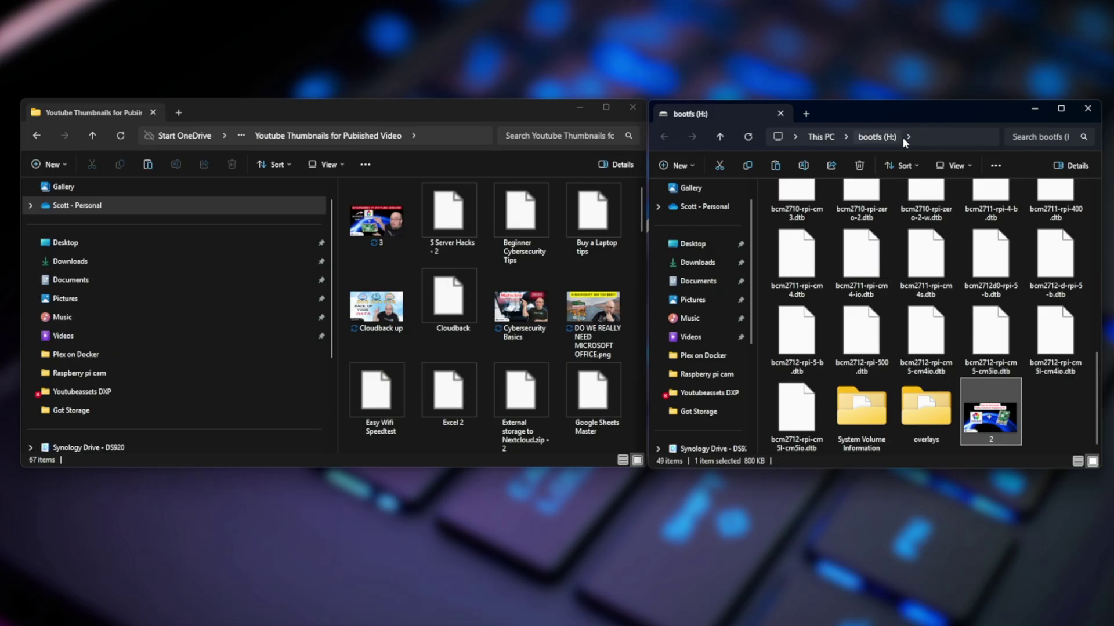
Return the right window to This PC to see bootfs (H:) with 440 MB free.
{"action": "left_click", "coordinate": [836, 137]}
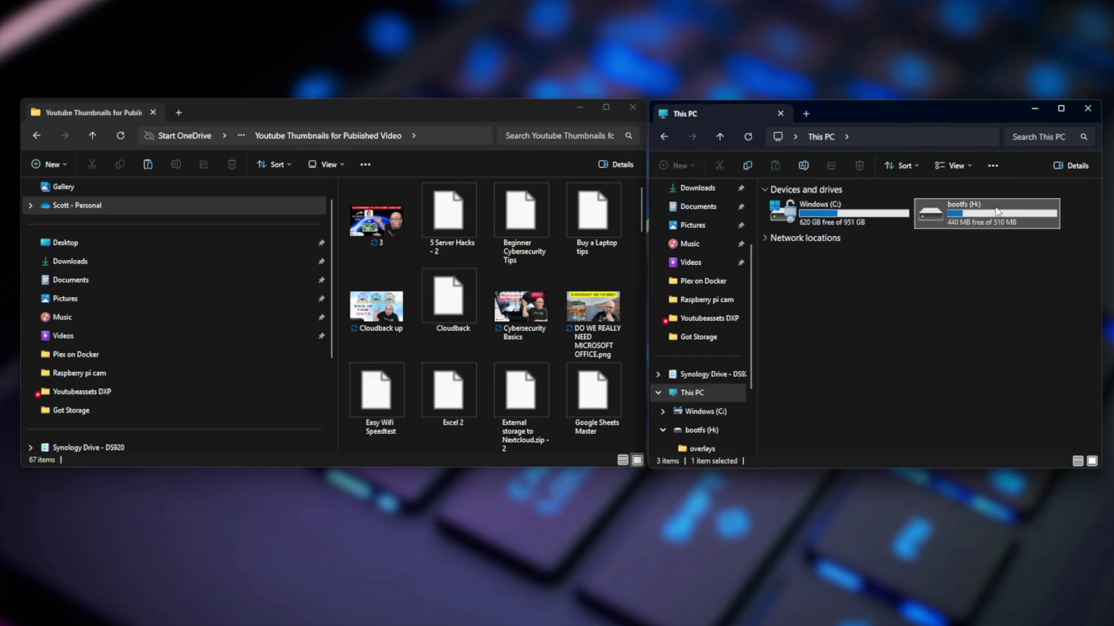
Open the Format dialog for bootfs (H:) and set its file system to NTFS.
{"action": "right_click", "coordinate": [993, 215]}
{"action": "left_click", "coordinate": [875, 309]}
{"action": "left_click_drag", "start_coordinate": [681, 245], "coordinate": [598, 244]}
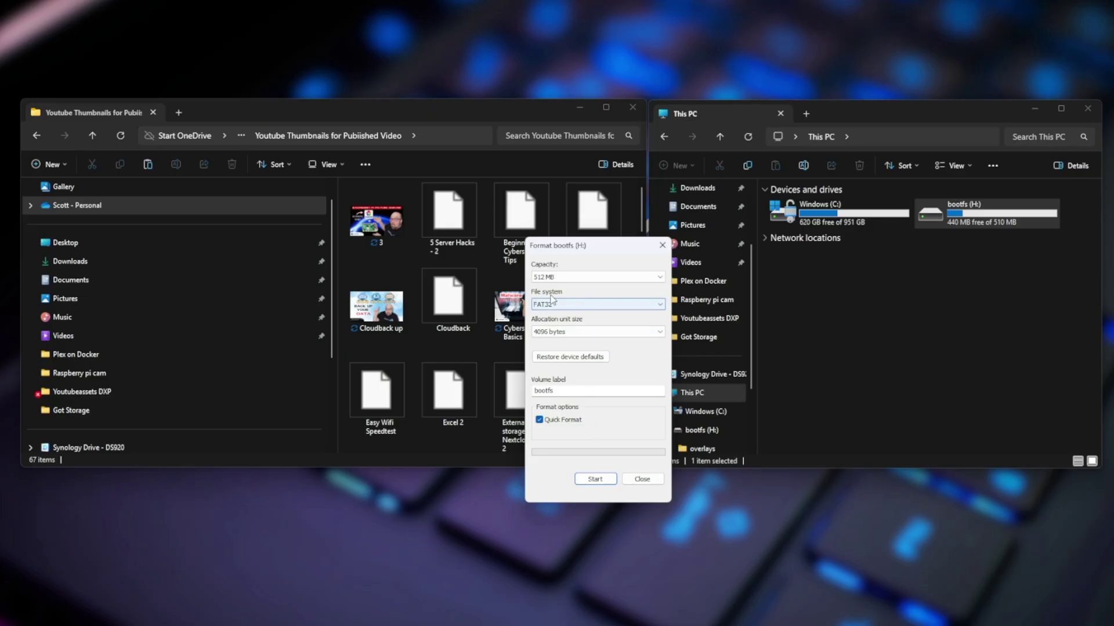
{"action": "left_click", "coordinate": [661, 307]}
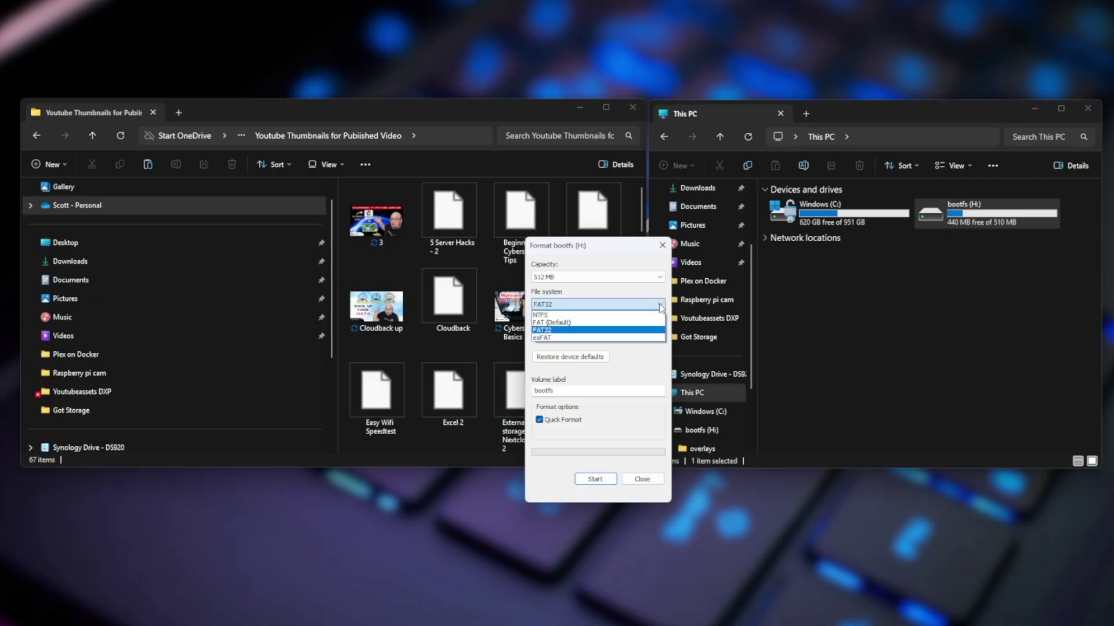
{"action": "left_click", "coordinate": [550, 338]}
{"action": "left_click", "coordinate": [660, 305]}
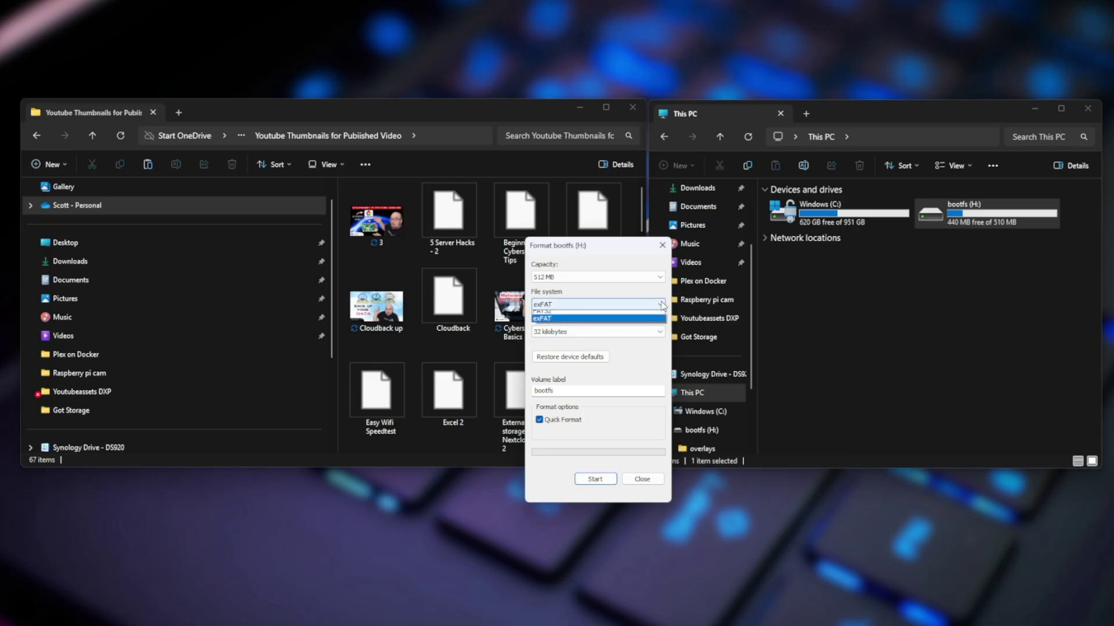
{"action": "left_click", "coordinate": [580, 313]}
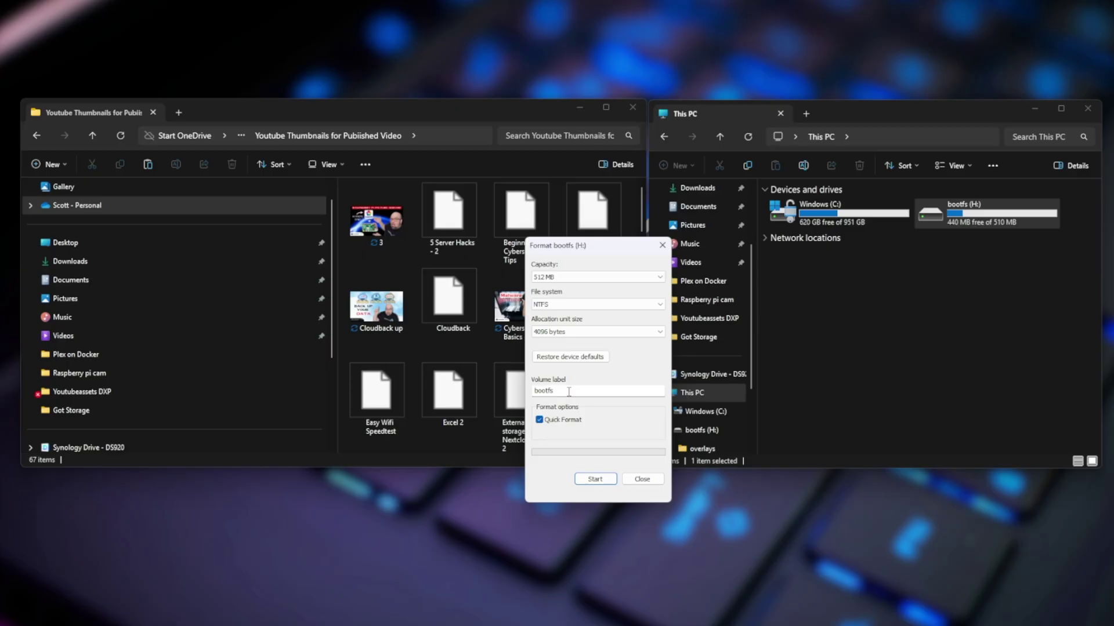
Format H: as NTFS with volume label Movie, then view the drives as large icons.
{"action": "left_click_drag", "start_coordinate": [569, 392], "coordinate": [524, 391]}
{"action": "type", "text": "Movie"}
{"action": "key", "text": "Return"}
{"action": "left_click", "coordinate": [583, 316]}
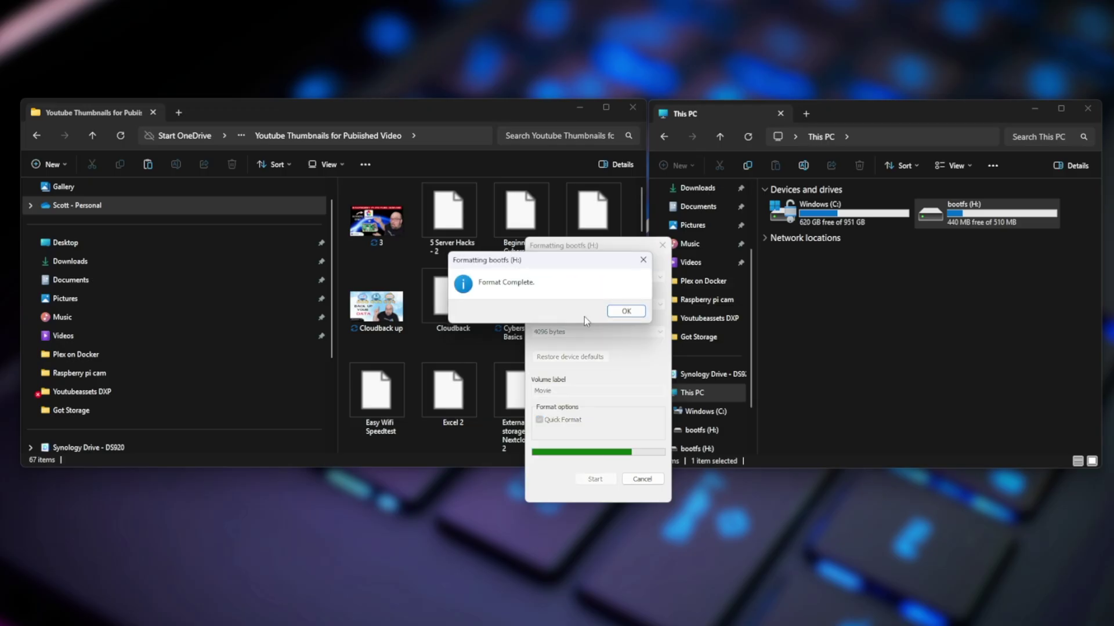
{"action": "left_click", "coordinate": [631, 311]}
{"action": "left_click", "coordinate": [990, 212]}
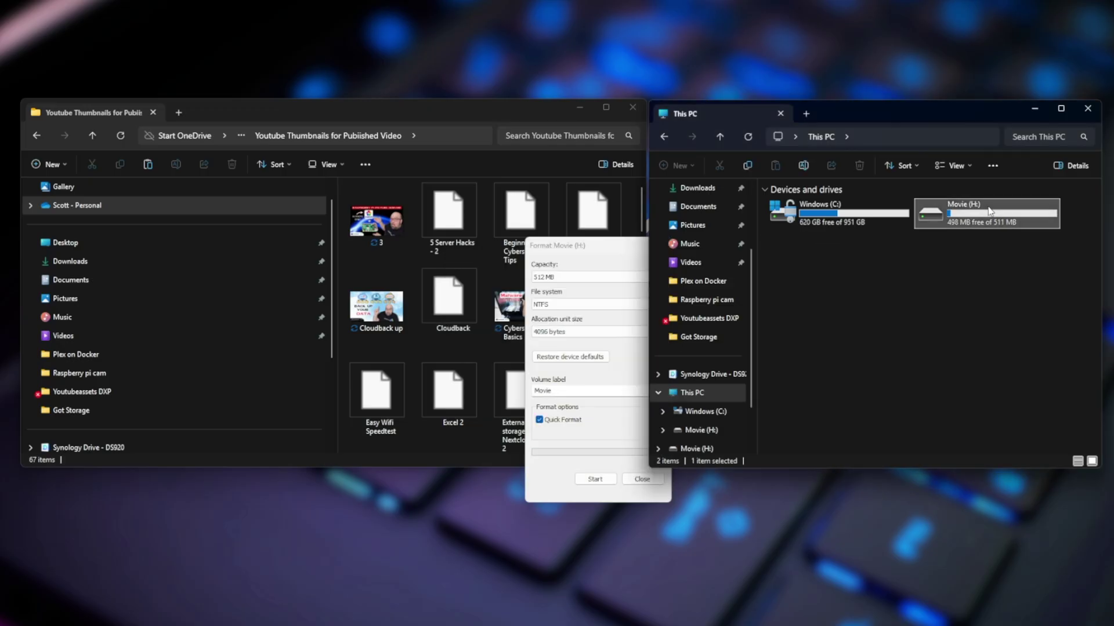
{"action": "key", "text": "ctrl+shift+2"}
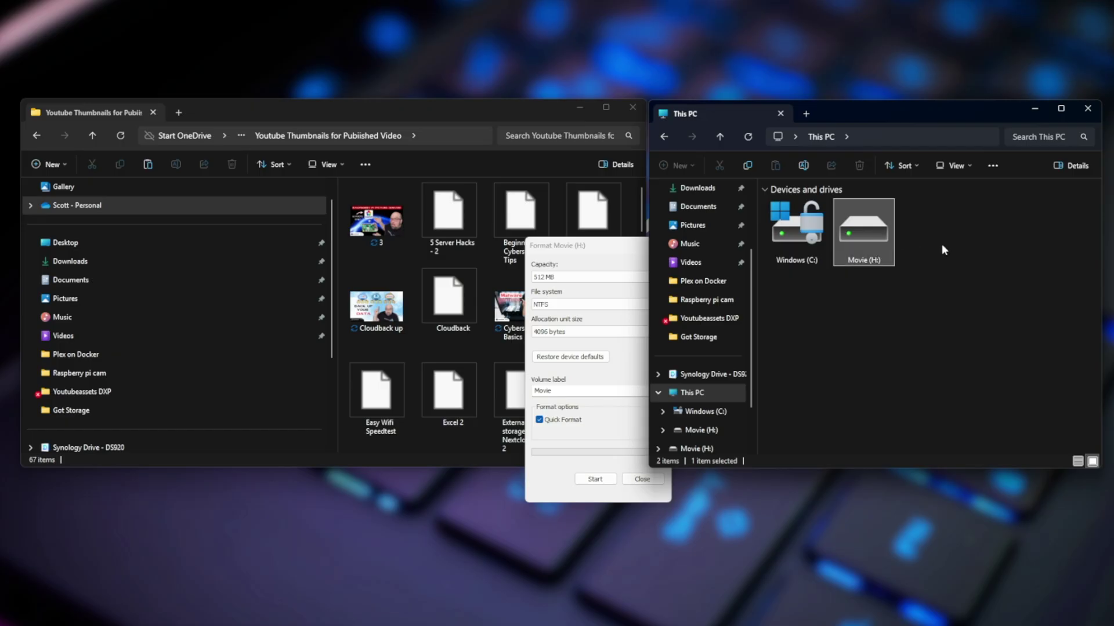
In Movie (H:) Properties, change the drive label to Photos and apply it.
{"action": "right_click", "coordinate": [870, 225]}
{"action": "left_click", "coordinate": [907, 378]}
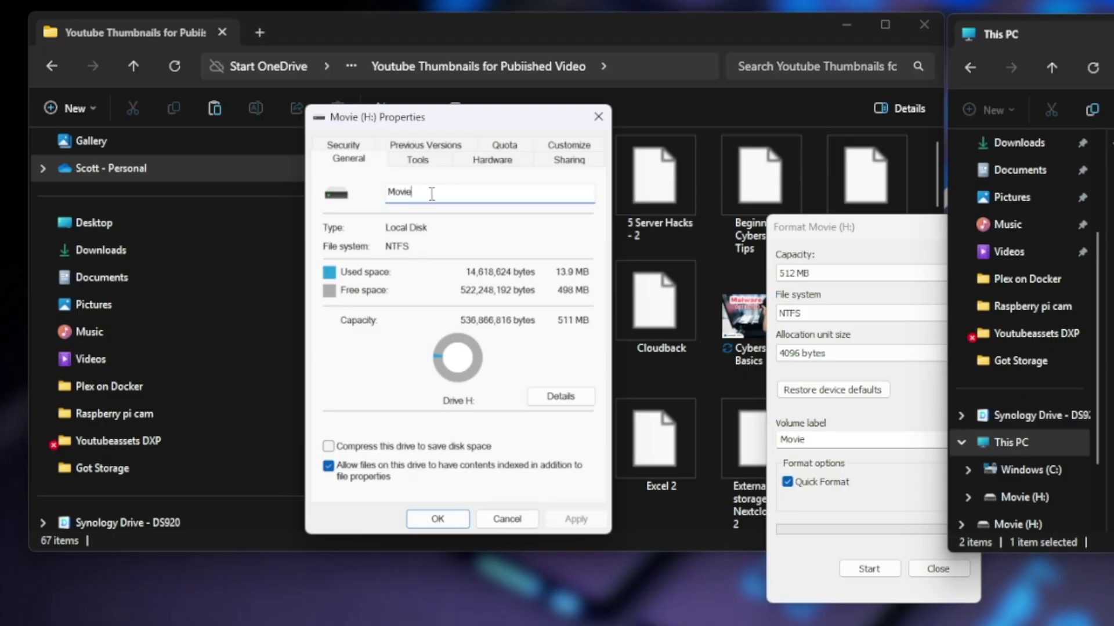
{"action": "left_click_drag", "start_coordinate": [428, 191], "coordinate": [364, 189]}
{"action": "type", "text": "Movies"}
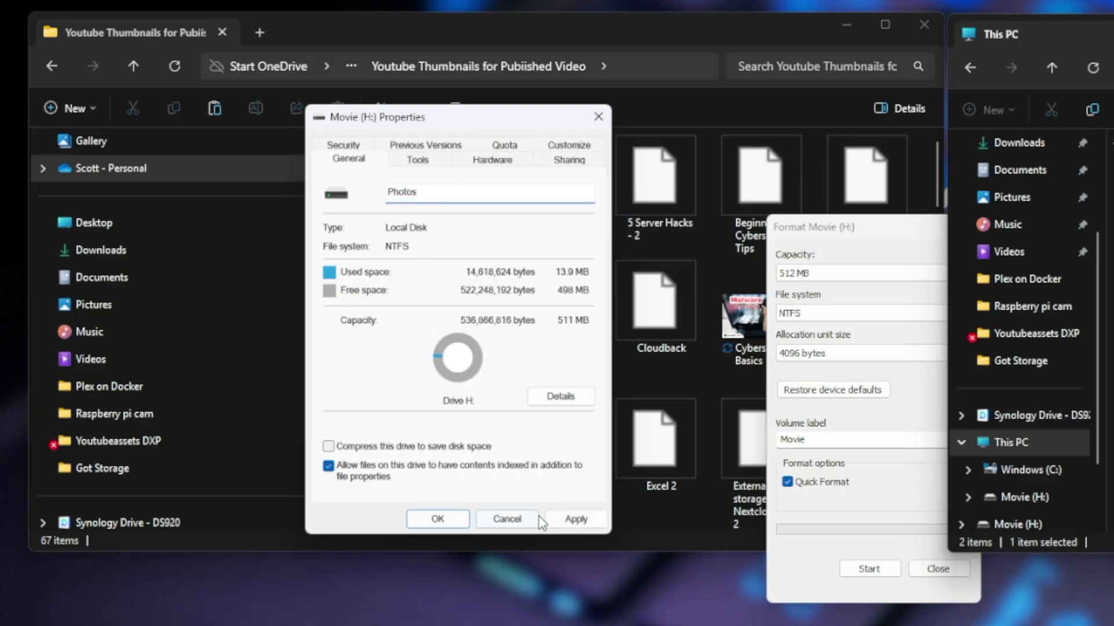
{"action": "left_click", "coordinate": [576, 519]}
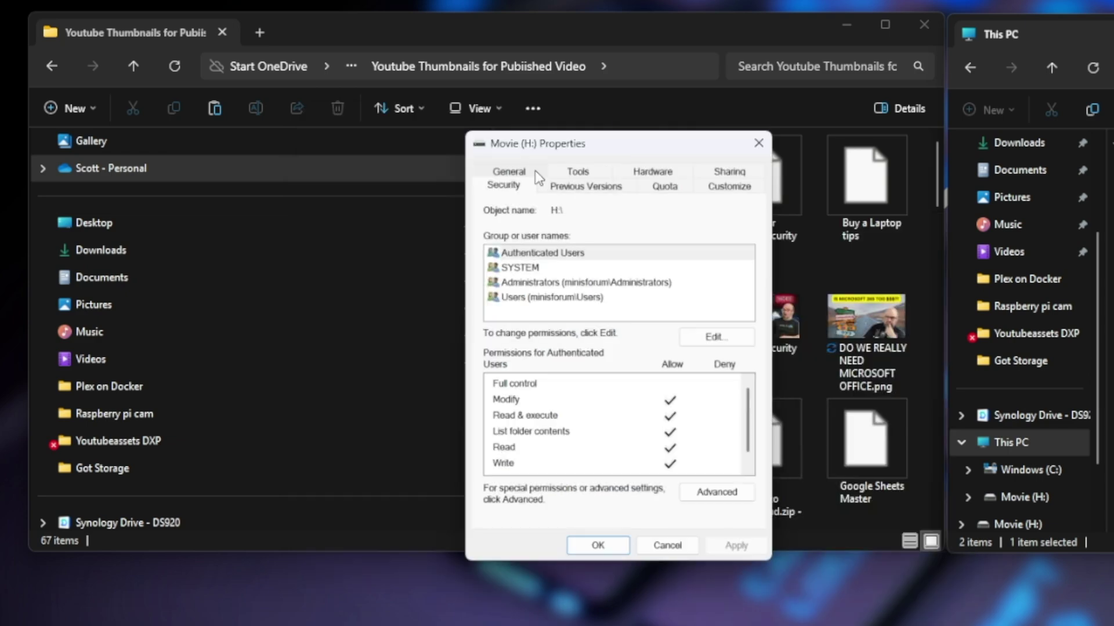
Check the General and Previous Versions tabs, then open Sharing showing H:\ as Not Shared.
{"action": "left_click", "coordinate": [530, 173]}
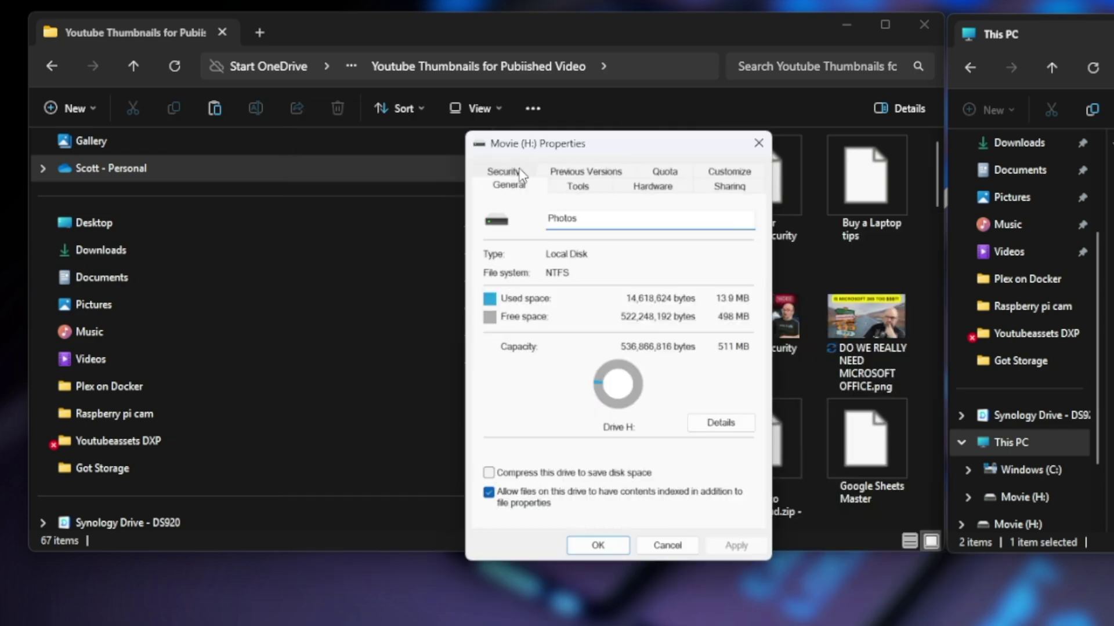
{"action": "left_click", "coordinate": [586, 172]}
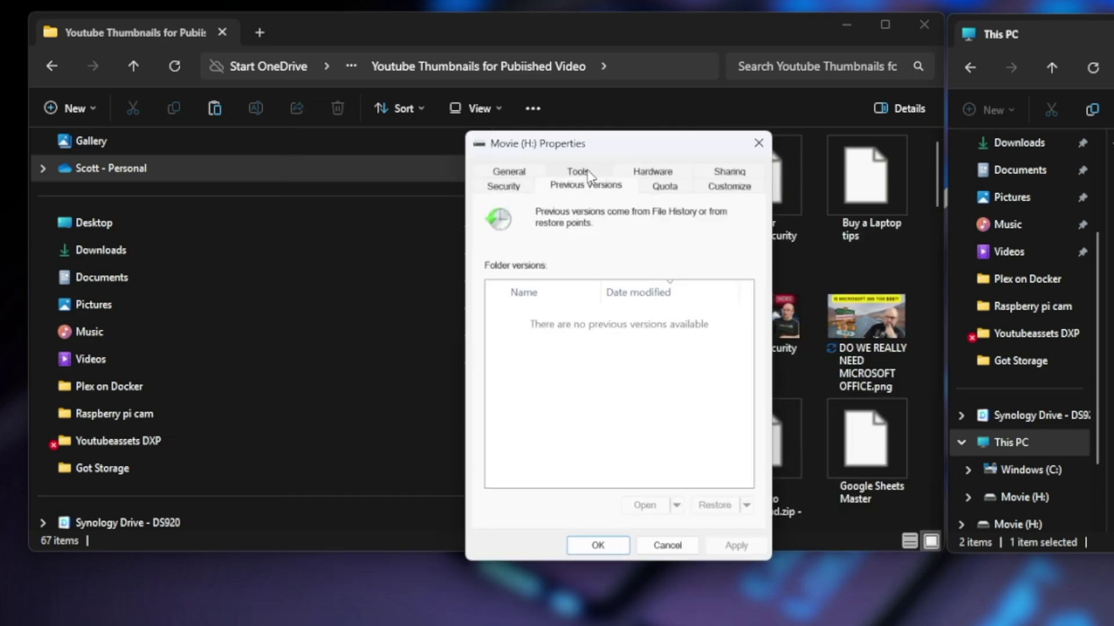
{"action": "left_click", "coordinate": [737, 170]}
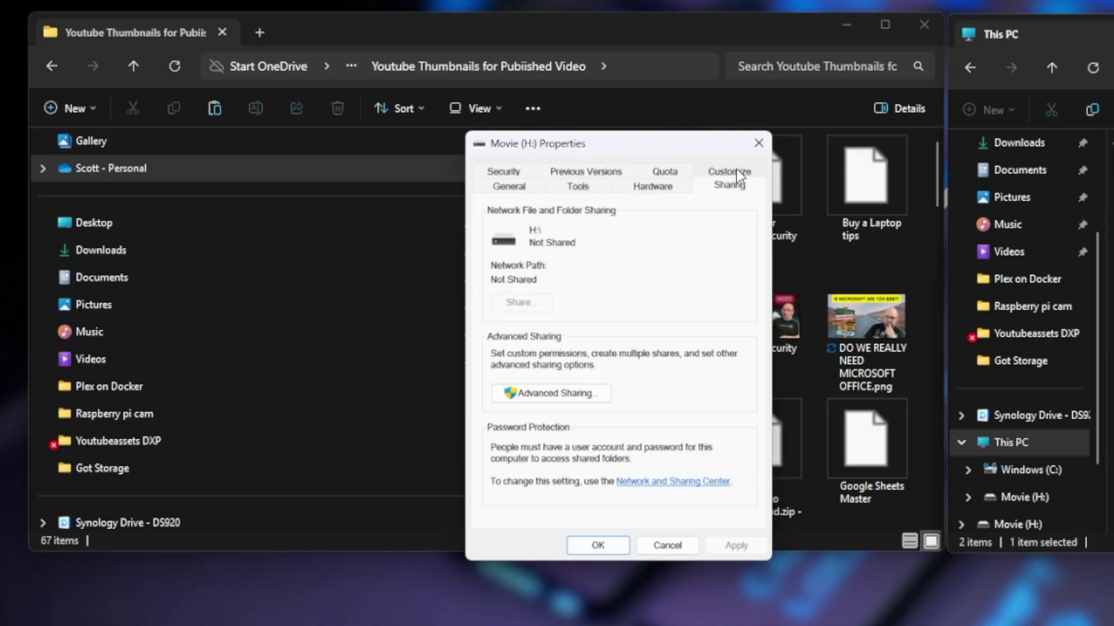